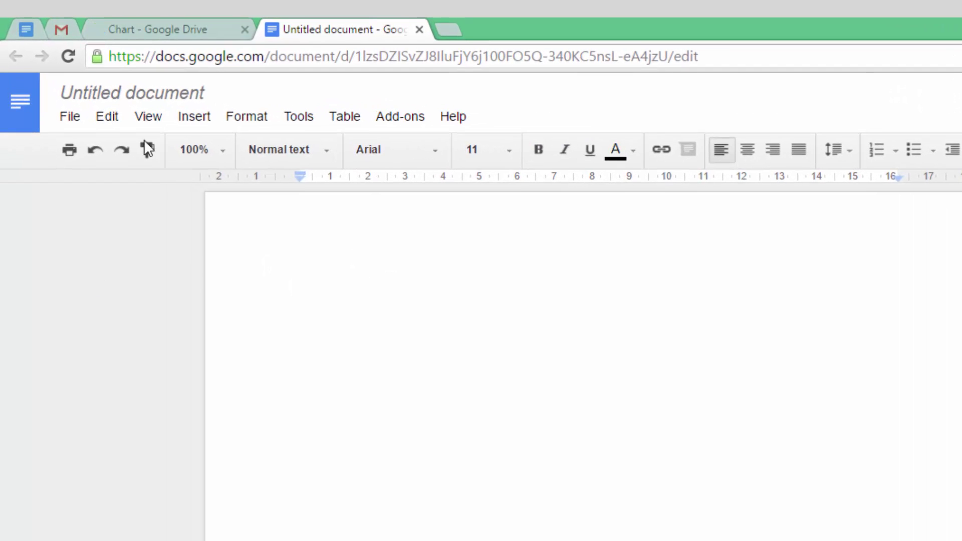
# Show the Insert > Chart submenu listing Bar, Column, Line and Pie.
pyautogui.click(231, 140)
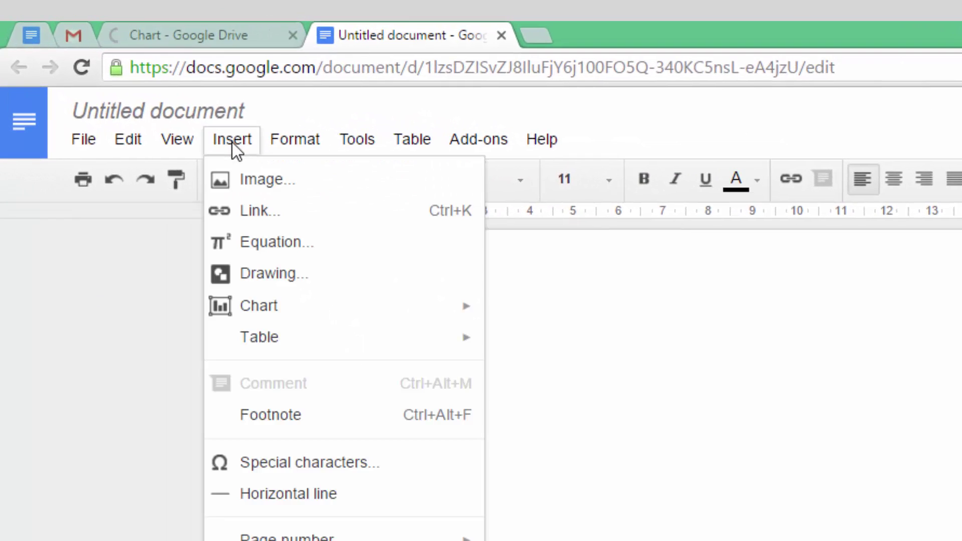
pyautogui.moveTo(324, 308)
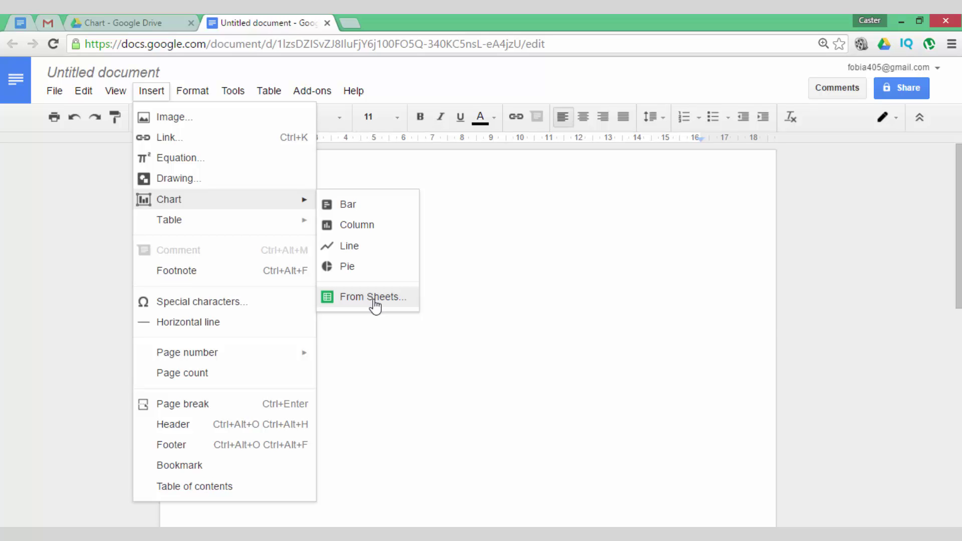
# Insert the sample Points scored bar chart for Teams 1–4 and select it.
pyautogui.click(383, 213)
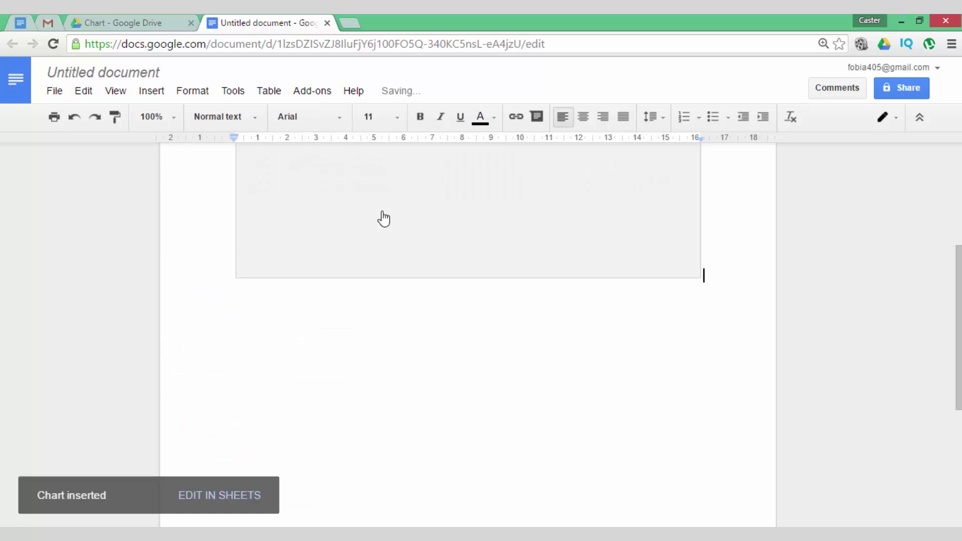
pyautogui.scroll(5, 383, 219)
pyautogui.scroll(-1, 382, 215)
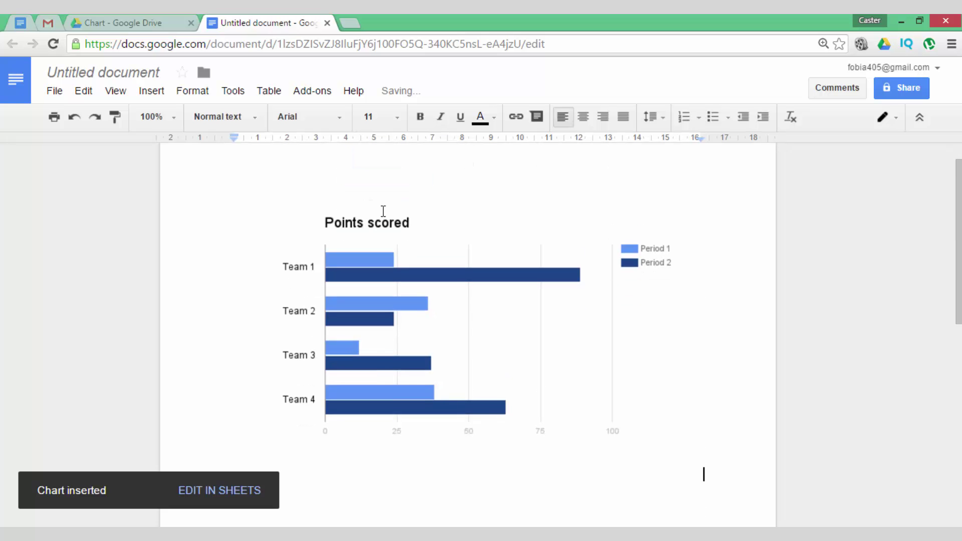
pyautogui.click(429, 245)
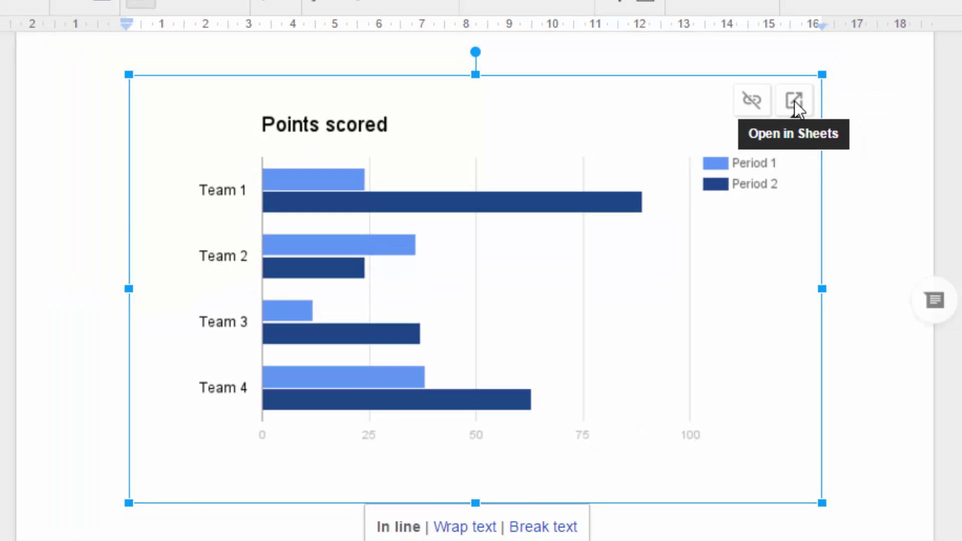
# Open the chart's data in Sheets and label row 1 Lesson 1 through Lesson 4.
pyautogui.click(793, 101)
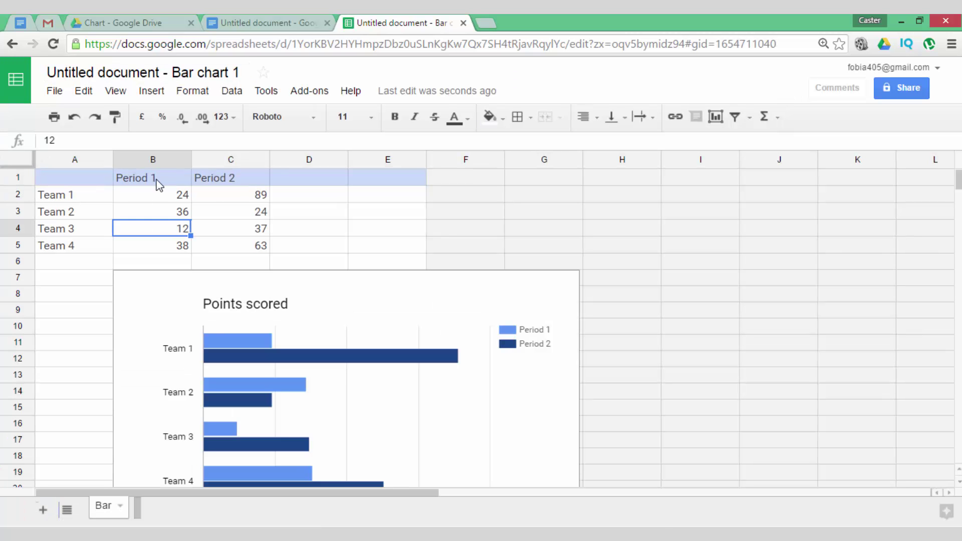
pyautogui.click(158, 181)
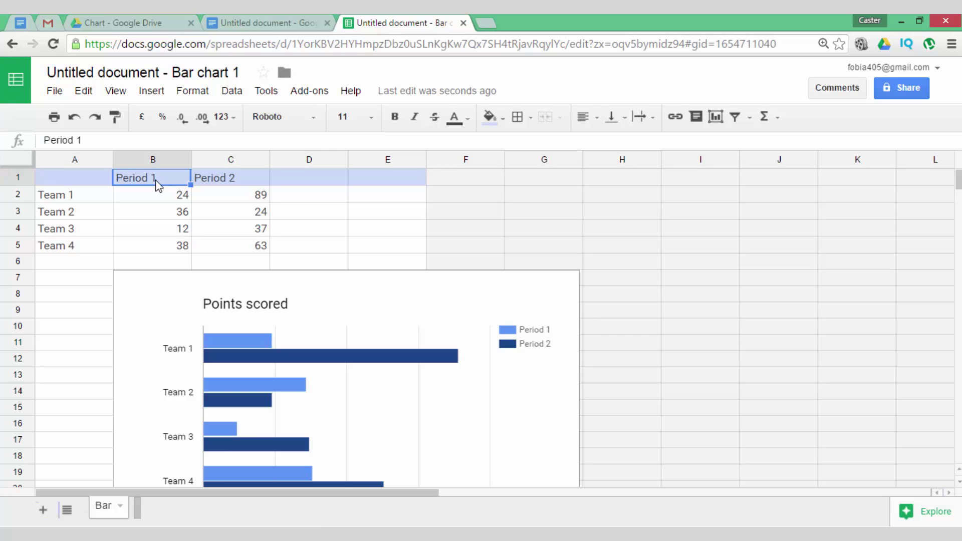
pyautogui.write('Lesson')
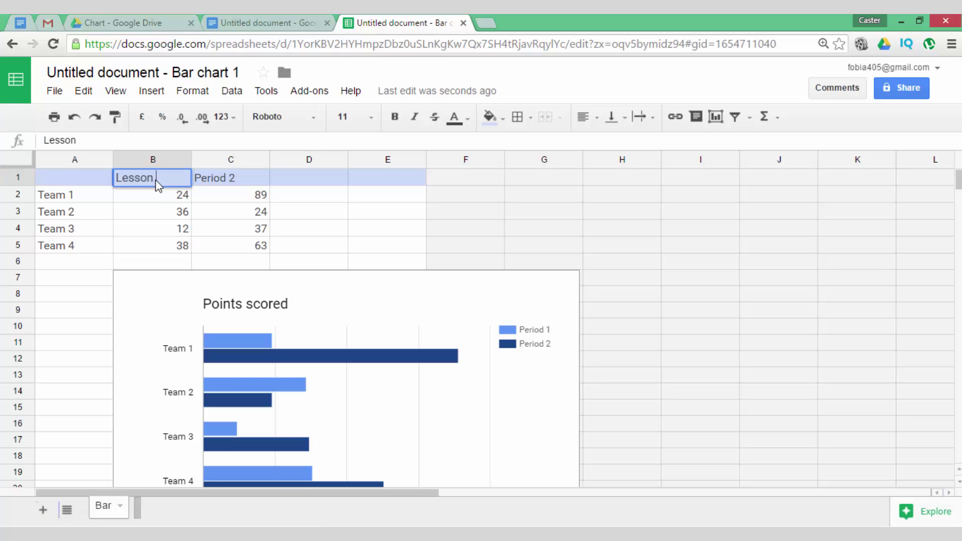
pyautogui.write(' 1')
pyautogui.press('Return')
pyautogui.click(181, 182)
pyautogui.moveTo(191, 184); pyautogui.dragTo(391, 174)
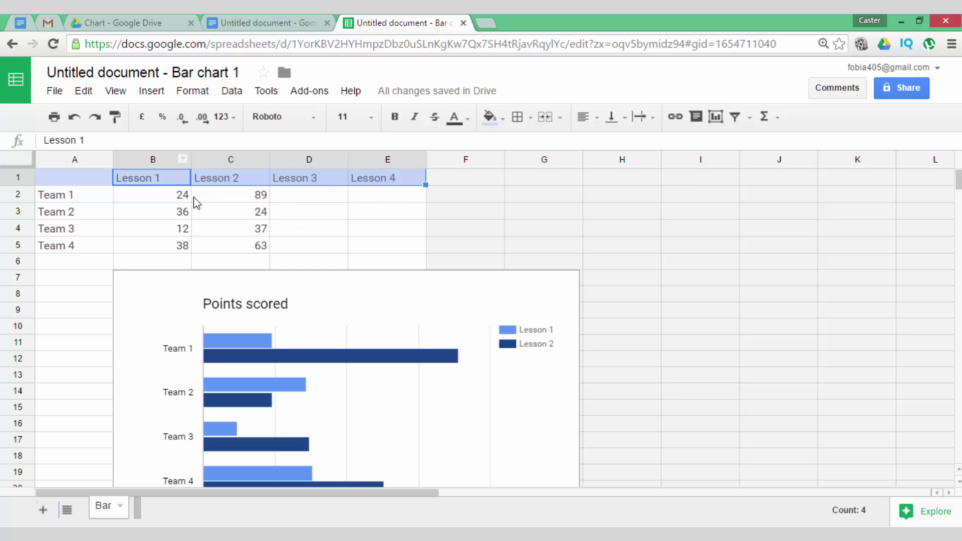
# Relabel column A rows as Student 1 through Student 4.
pyautogui.click(55, 200)
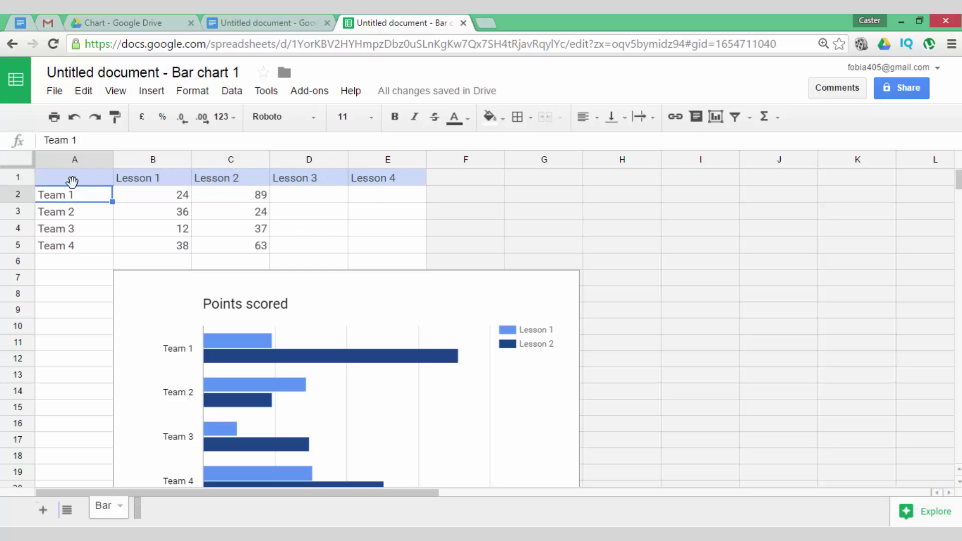
pyautogui.doubleClick(54, 140)
pyautogui.write('Student')
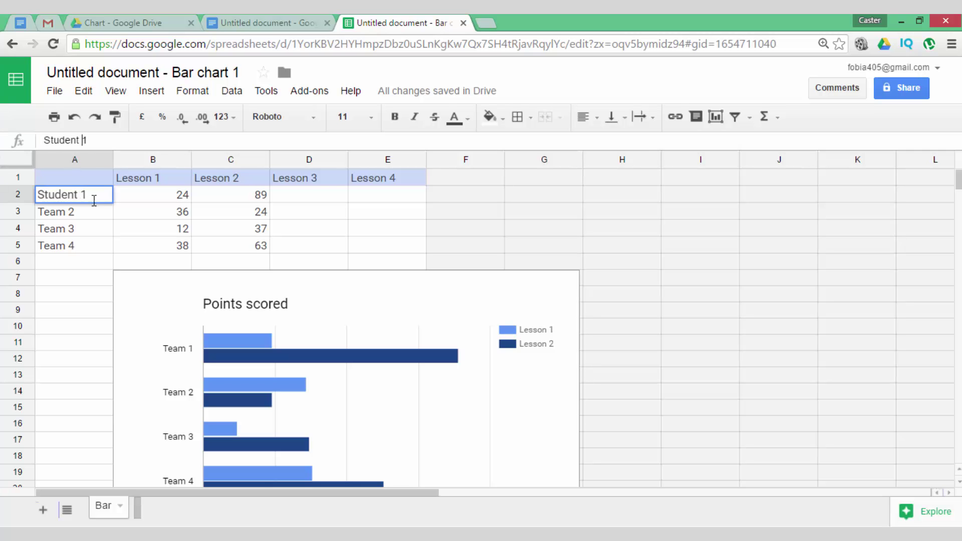
pyautogui.press('Return')
pyautogui.click(106, 195)
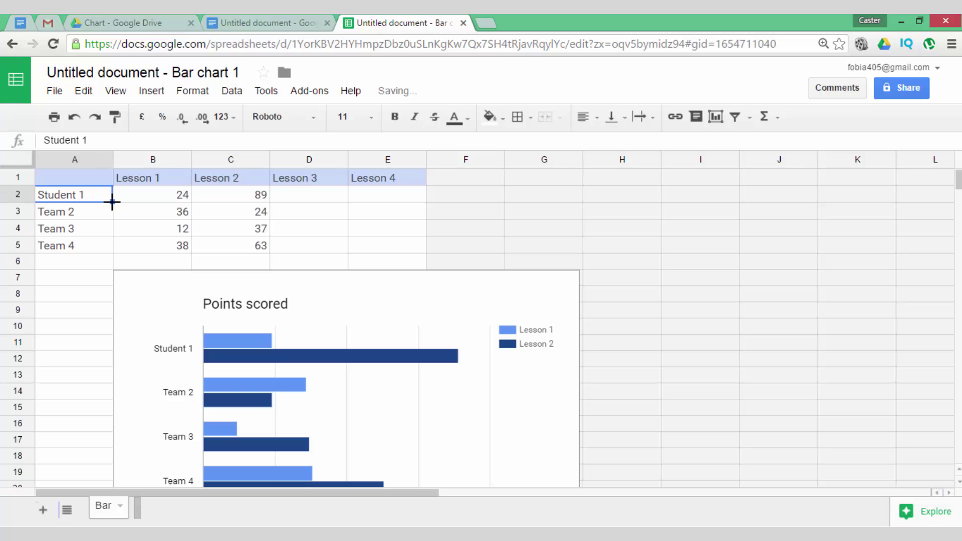
pyautogui.moveTo(111, 200); pyautogui.dragTo(111, 241)
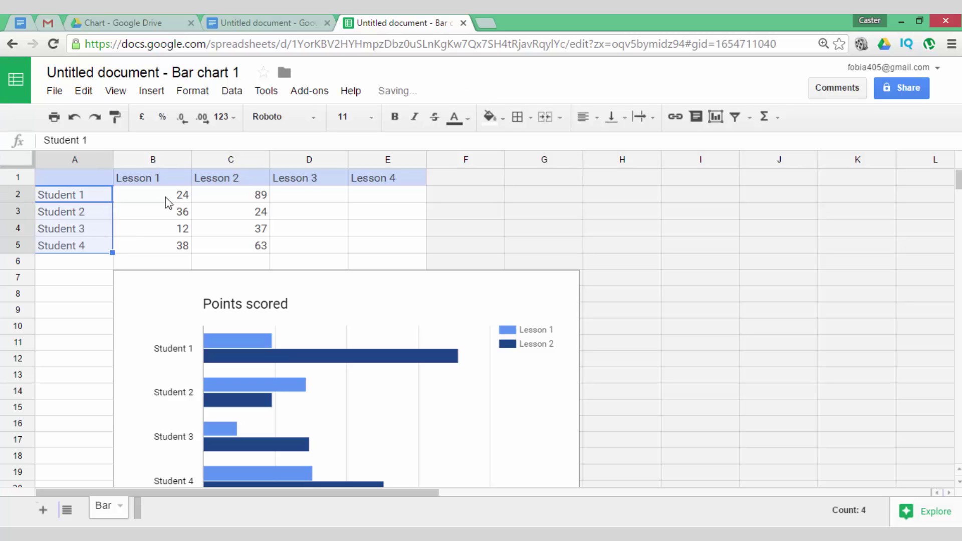
# Extend the scores into the Lesson 3 and Lesson 4 columns.
pyautogui.moveTo(171, 198); pyautogui.dragTo(422, 235)
pyautogui.click(446, 227)
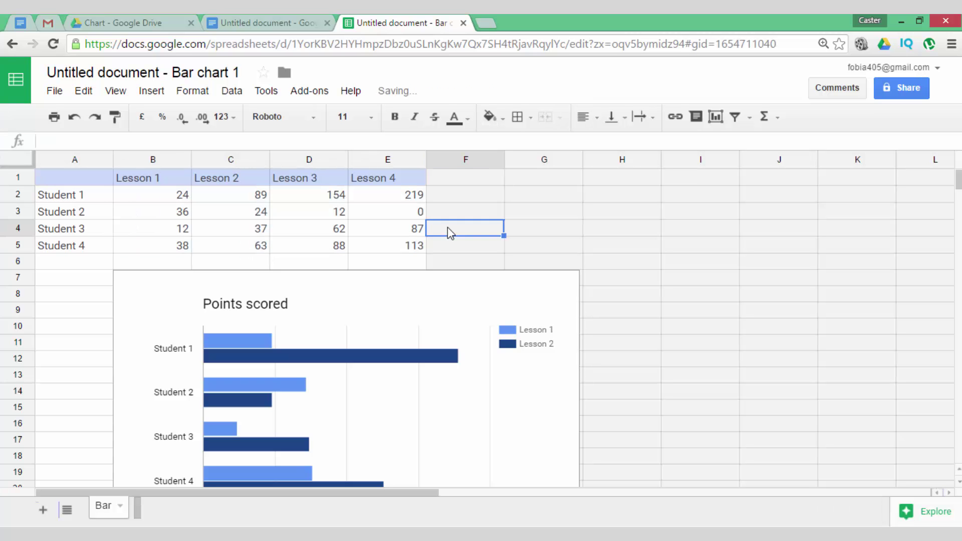
pyautogui.press('Right')
pyautogui.press('Right')
pyautogui.press('Down')
pyautogui.press('Down')
pyautogui.press('Down')
pyautogui.press('Down')
pyautogui.click(410, 317)
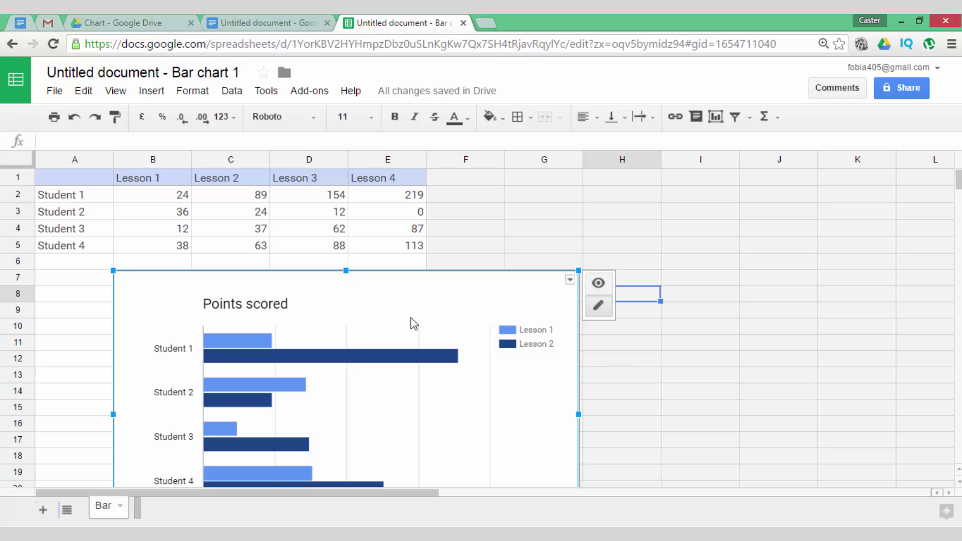
pyautogui.scroll(-2, 413, 323)
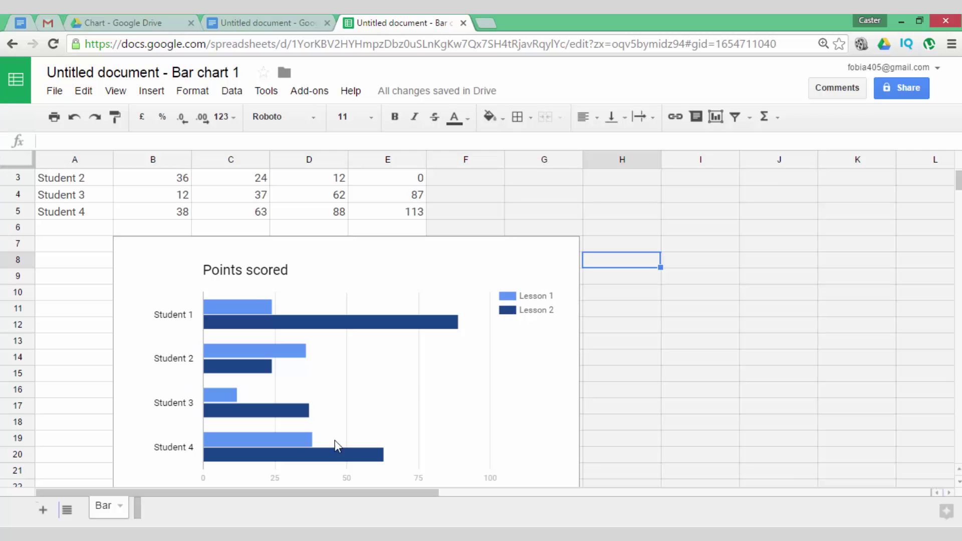
pyautogui.click(656, 362)
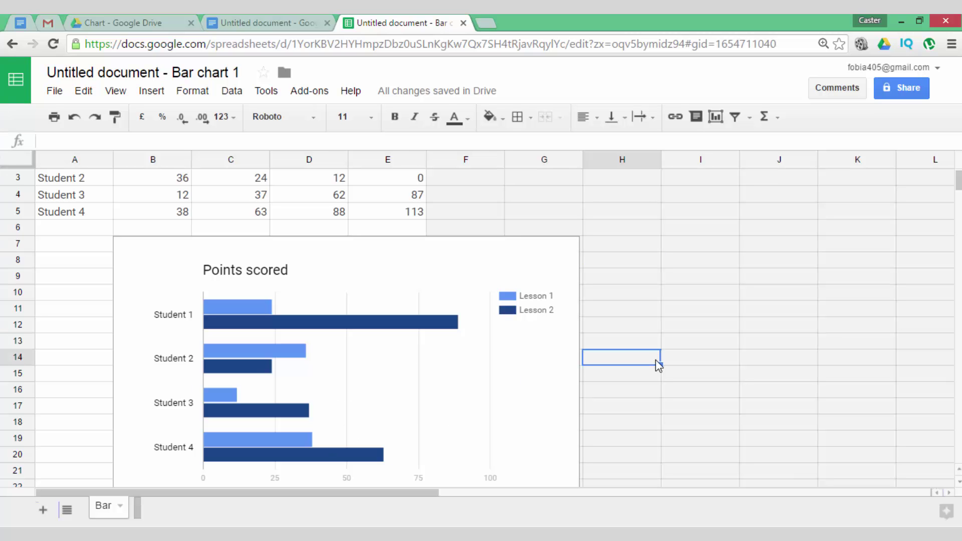
# Update the document chart to Student 1–4 with Lesson 1 and 2, then unlink it.
pyautogui.click(269, 24)
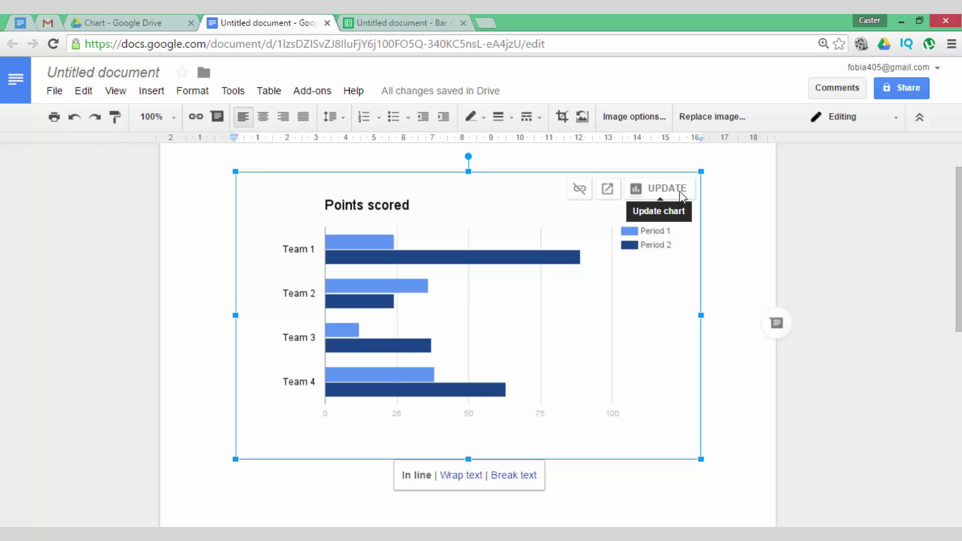
pyautogui.click(666, 188)
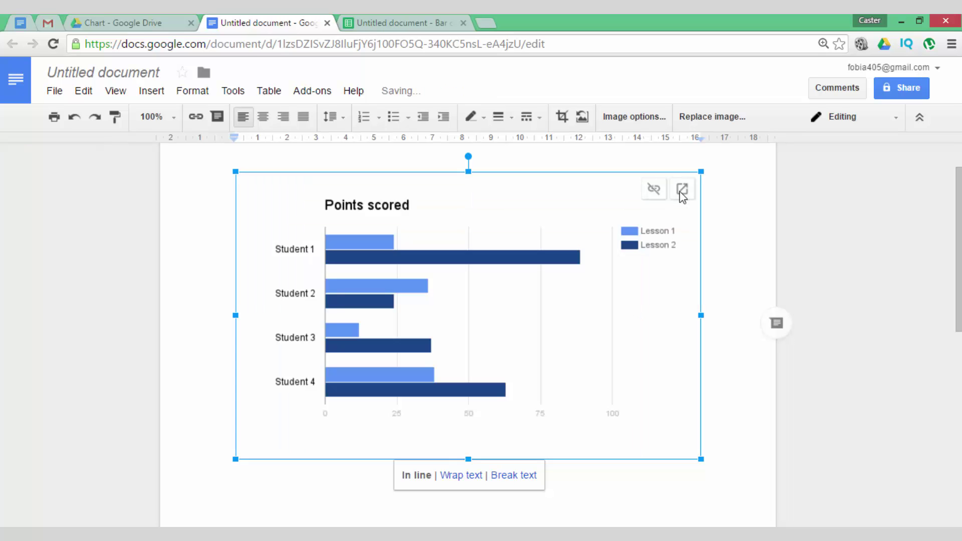
pyautogui.click(729, 245)
pyautogui.scroll(-5, 730, 245)
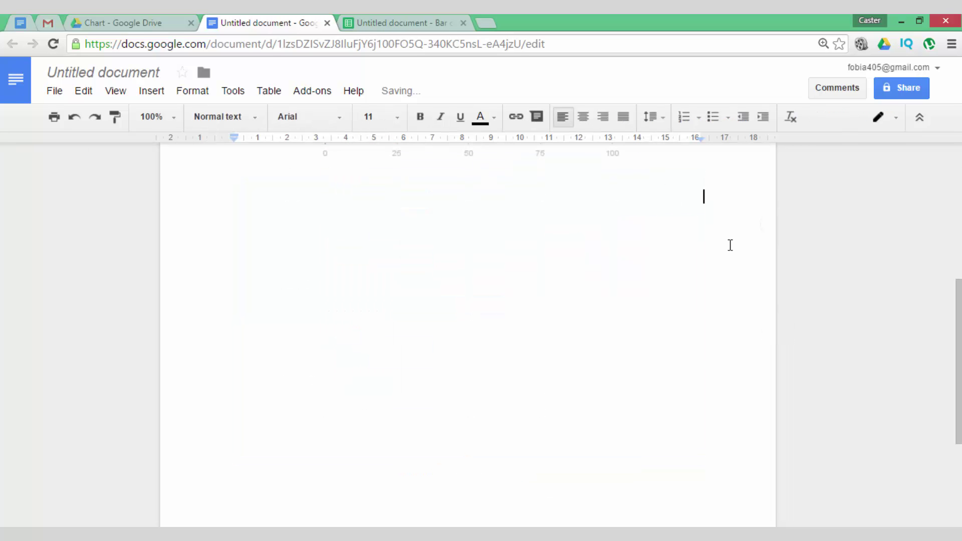
pyautogui.scroll(5, 407, 290)
pyautogui.click(399, 290)
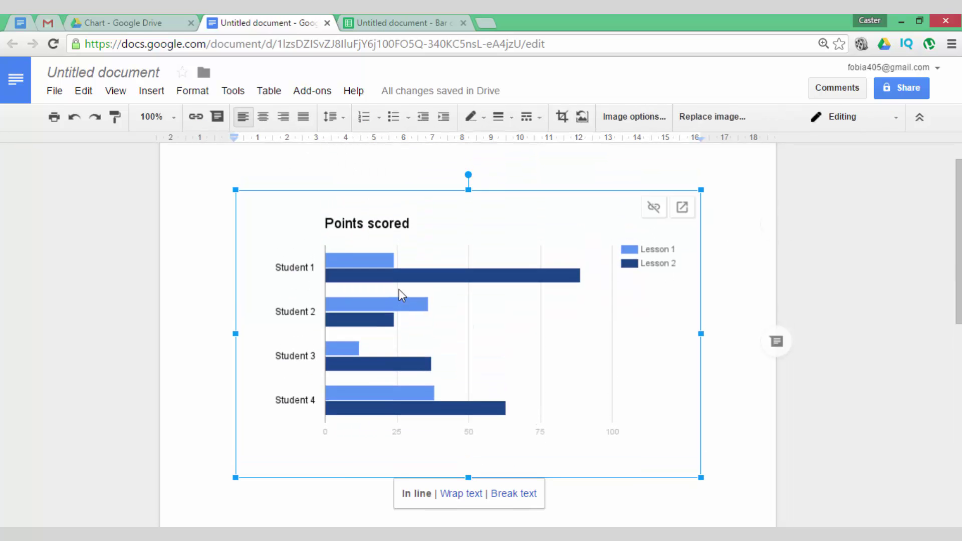
pyautogui.click(653, 209)
# Close the Bar chart spreadsheet and insert a Points scored column chart for Teams 1–4.
pyautogui.scroll(-3, 477, 359)
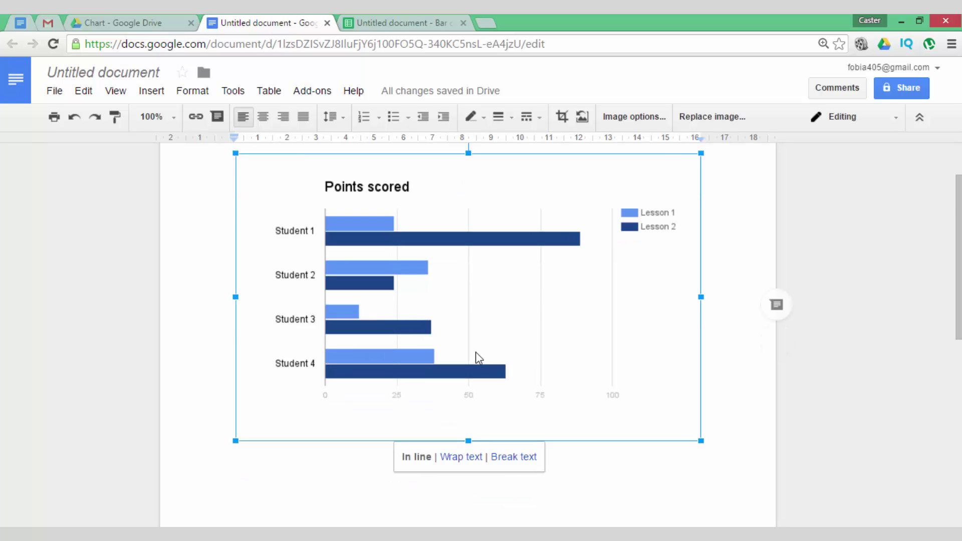
pyautogui.click(463, 24)
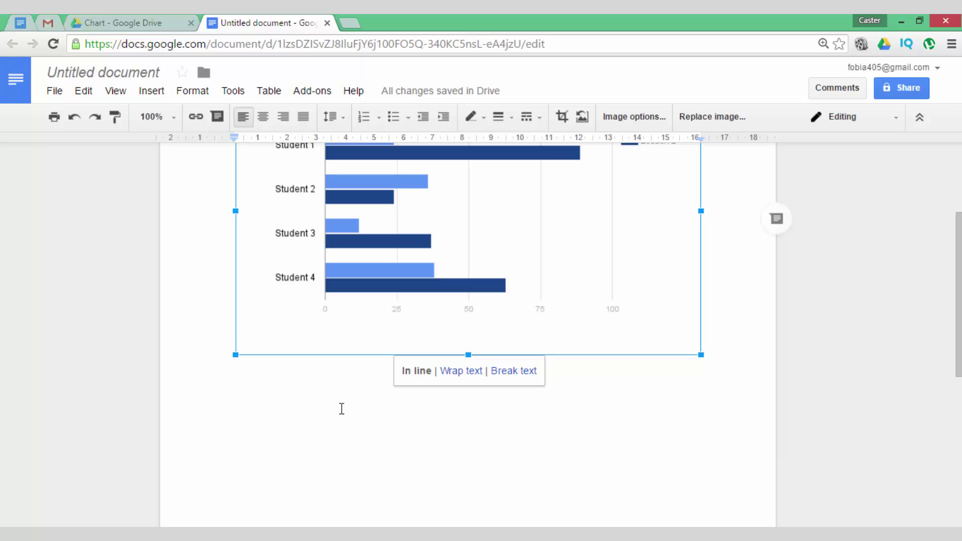
pyautogui.scroll(-3, 734, 296)
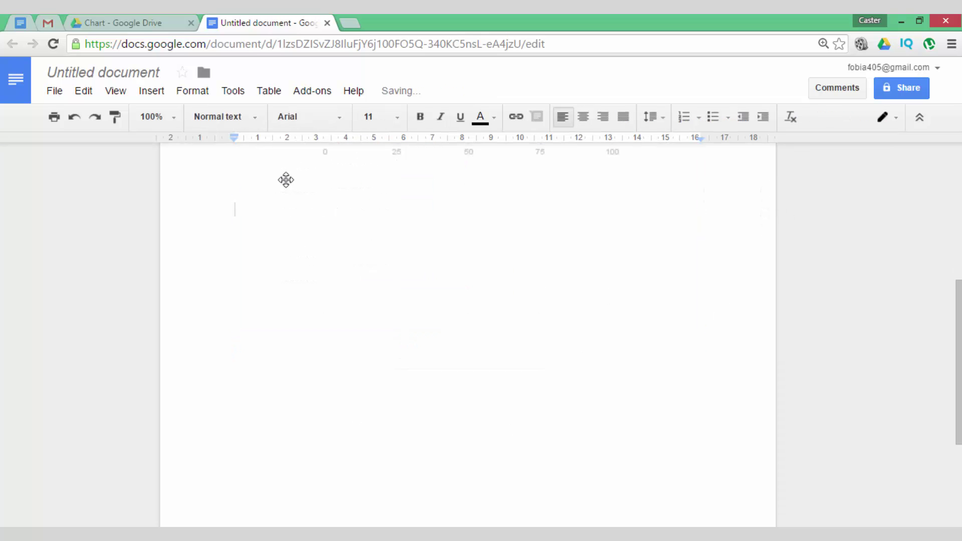
pyautogui.click(153, 90)
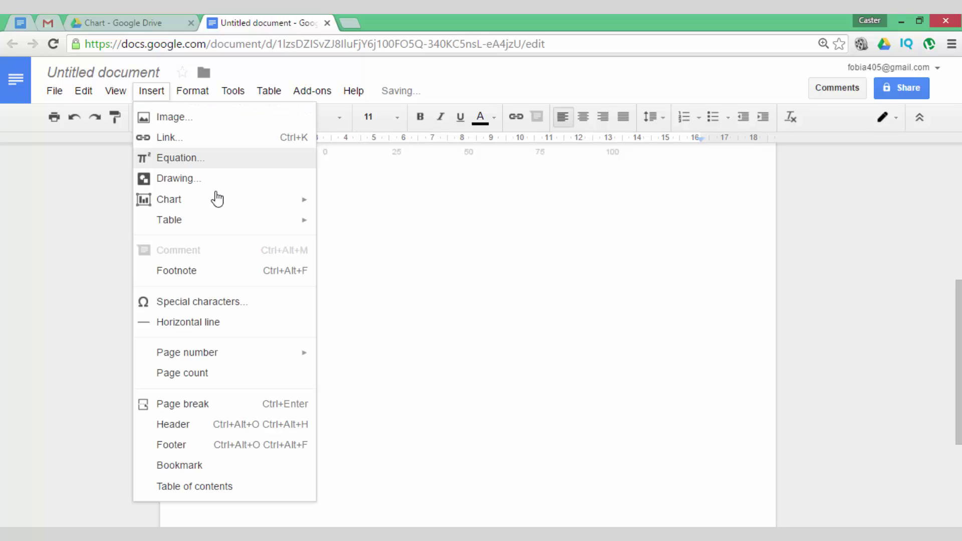
pyautogui.moveTo(226, 203)
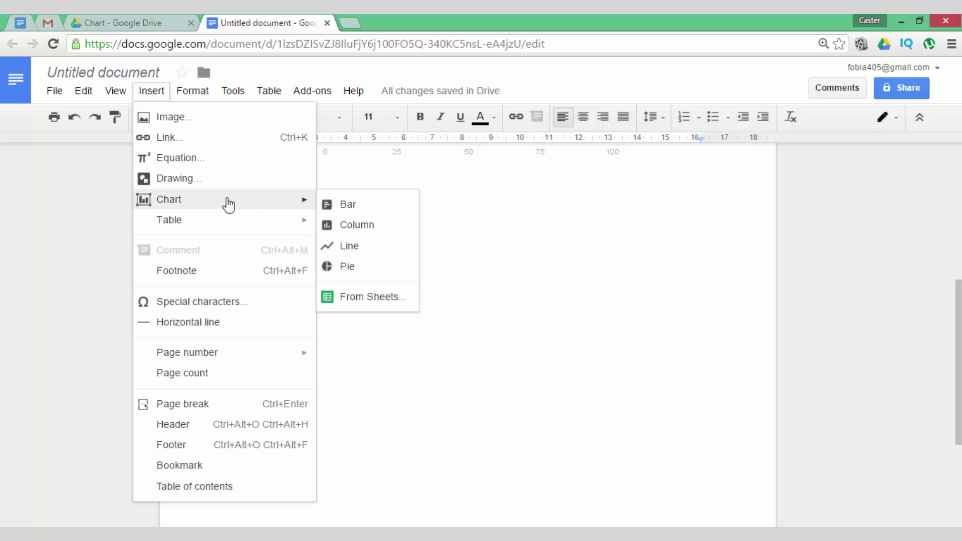
pyautogui.click(373, 226)
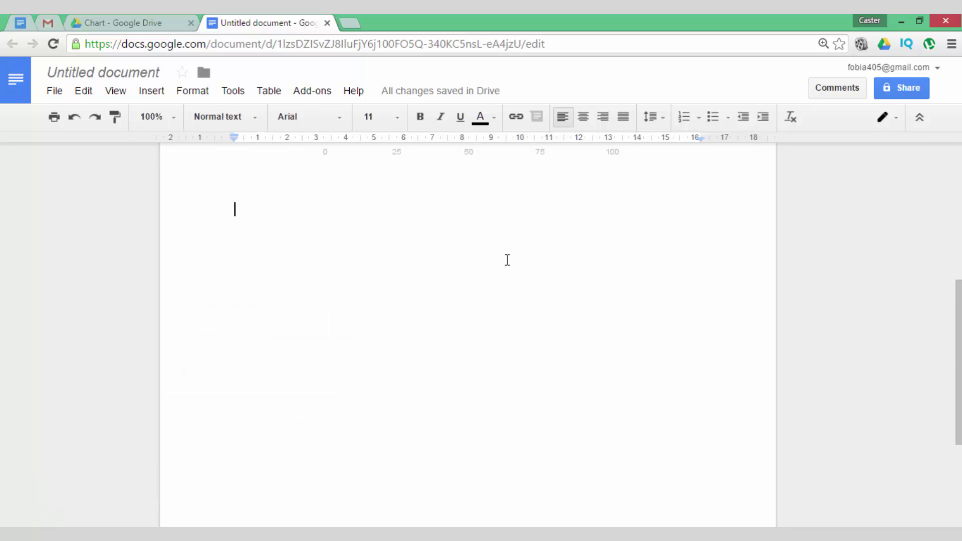
pyautogui.scroll(5, 505, 259)
pyautogui.scroll(-2, 506, 259)
# Open the column chart's data in Sheets and rename cells A2–A5 to Student 1–4.
pyautogui.click(488, 313)
pyautogui.doubleClick(488, 313)
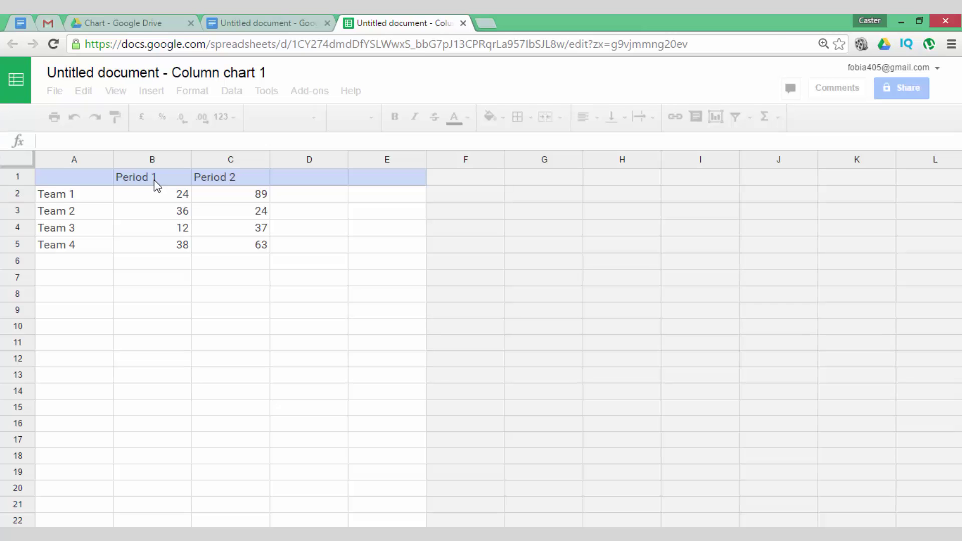
pyautogui.click(80, 196)
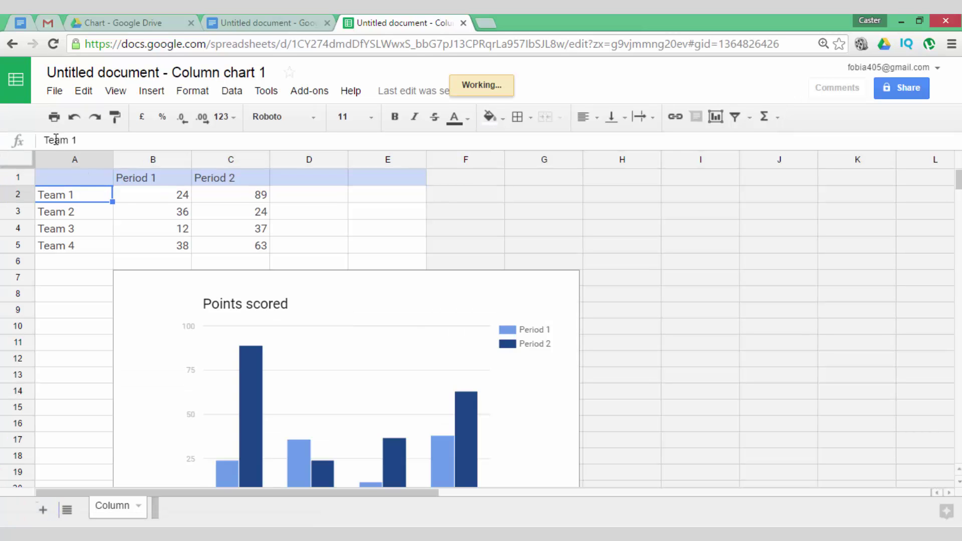
pyautogui.doubleClick(56, 141)
pyautogui.write('Student')
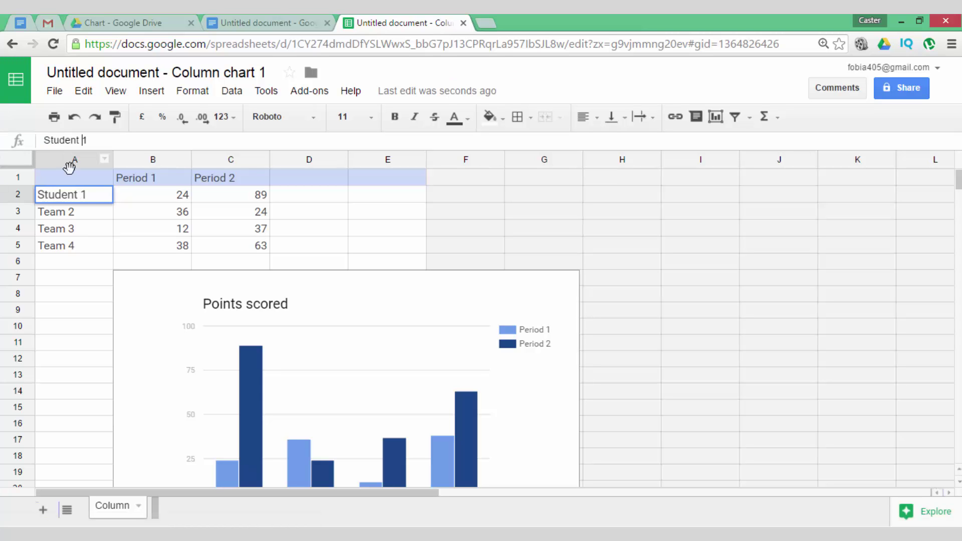
pyautogui.click(93, 212)
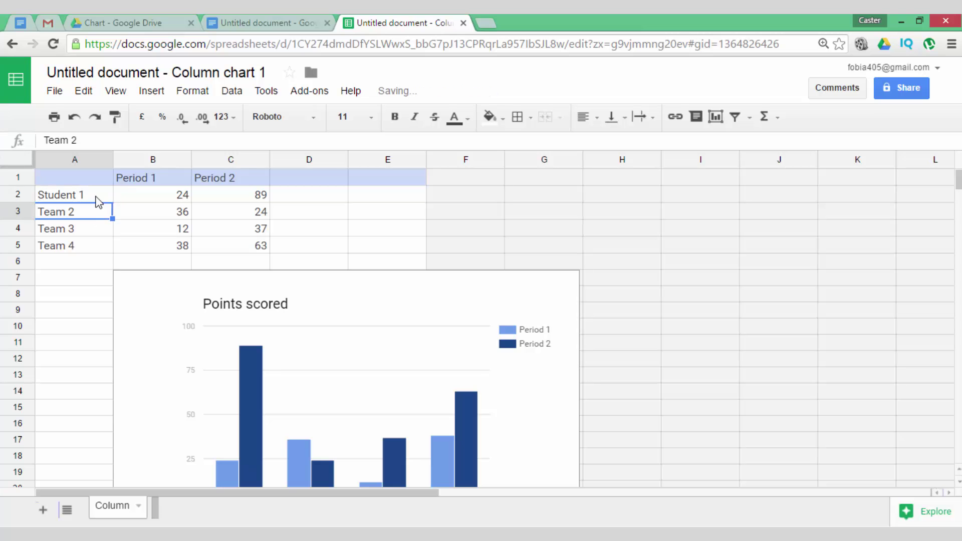
pyautogui.click(101, 197)
pyautogui.moveTo(112, 201); pyautogui.dragTo(103, 253)
pyautogui.scroll(-3, 104, 345)
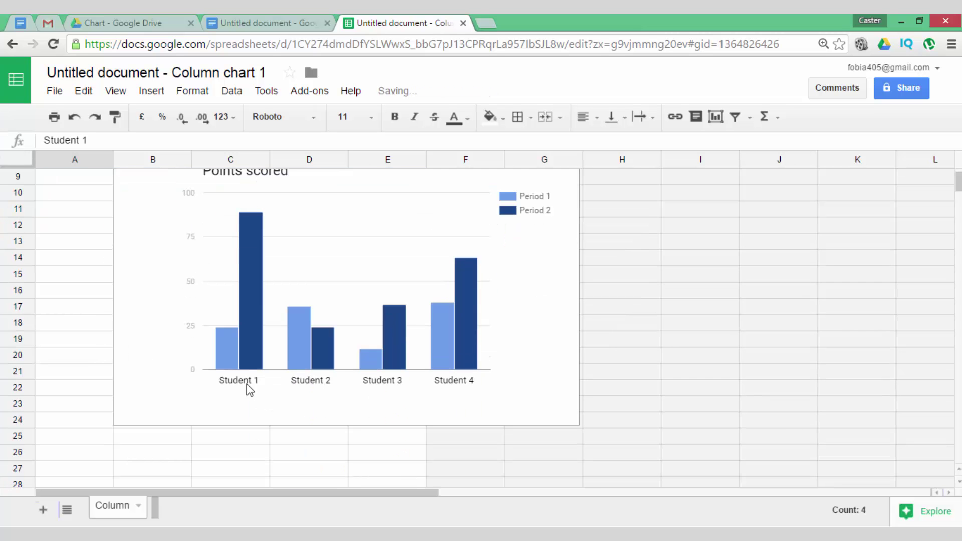
# Refresh the column chart to show Student 1–4 and add a blank line below it.
pyautogui.click(462, 23)
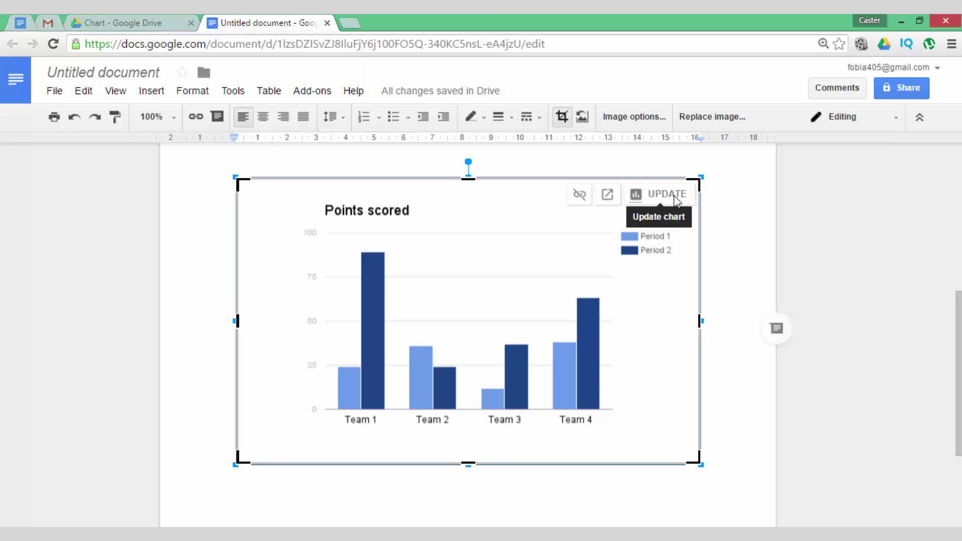
pyautogui.click(677, 201)
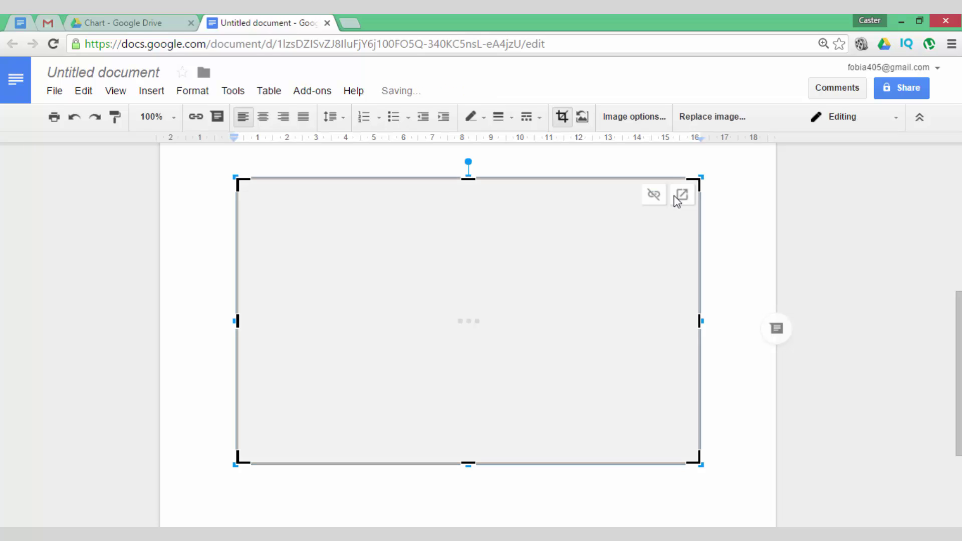
pyautogui.click(720, 356)
pyautogui.scroll(-3, 723, 358)
pyautogui.scroll(2, 534, 355)
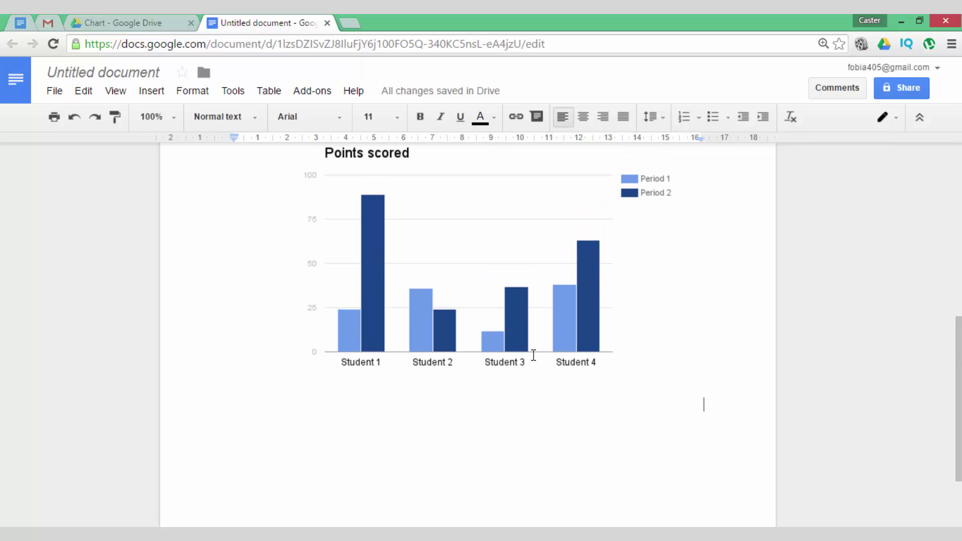
pyautogui.press('Return')
# Via Chart > From Sheets, pick the Points scored chart in 'Untitled document - Bar chart 1'.
pyautogui.click(152, 95)
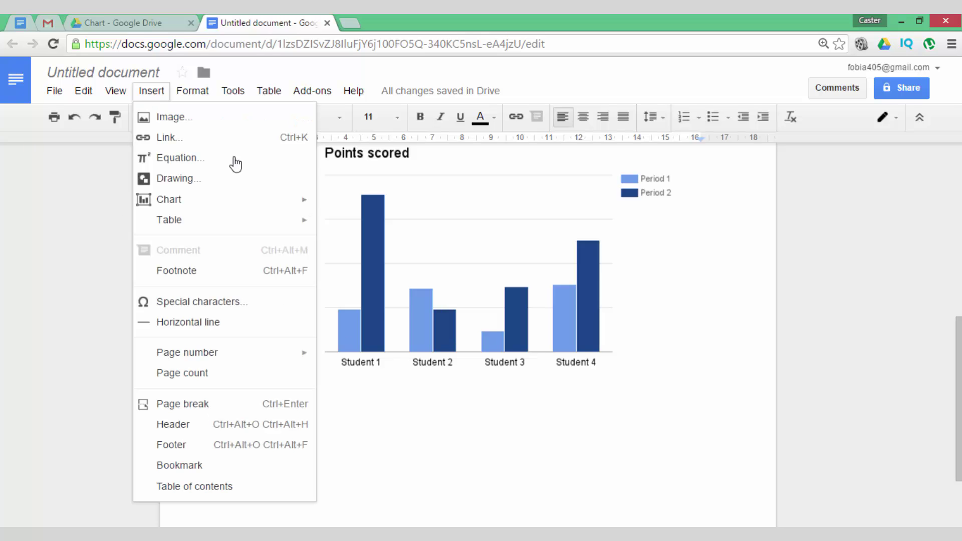
pyautogui.moveTo(253, 200)
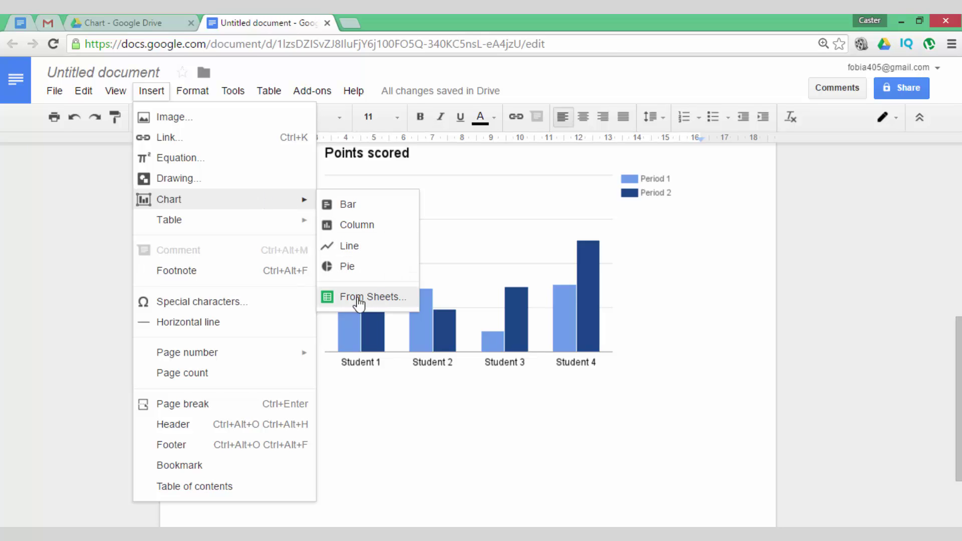
pyautogui.click(387, 297)
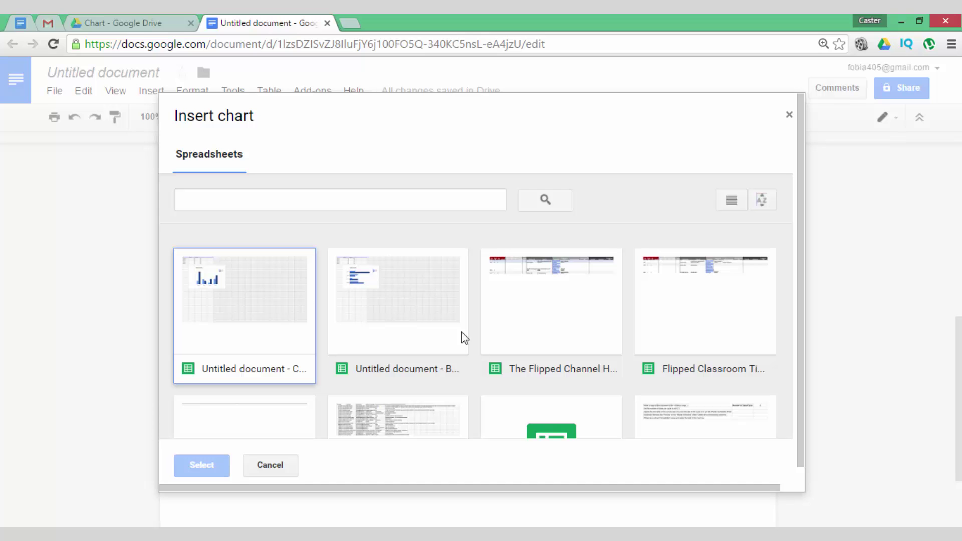
pyautogui.scroll(-3, 478, 332)
pyautogui.scroll(3, 444, 321)
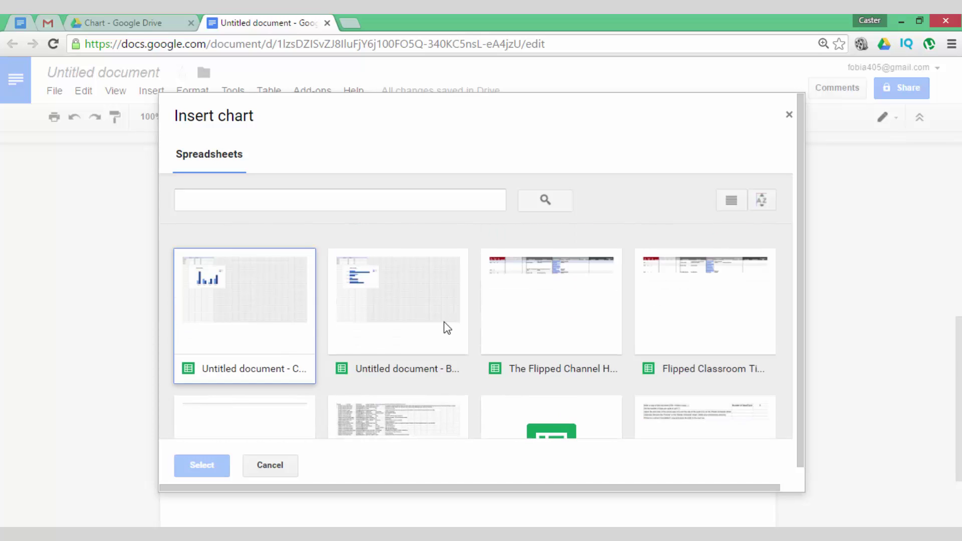
pyautogui.doubleClick(400, 311)
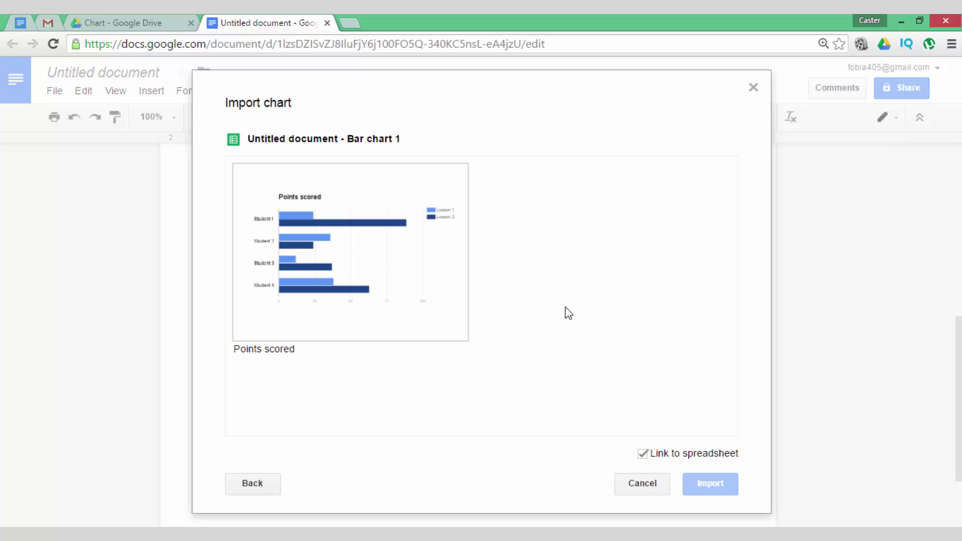
pyautogui.click(353, 257)
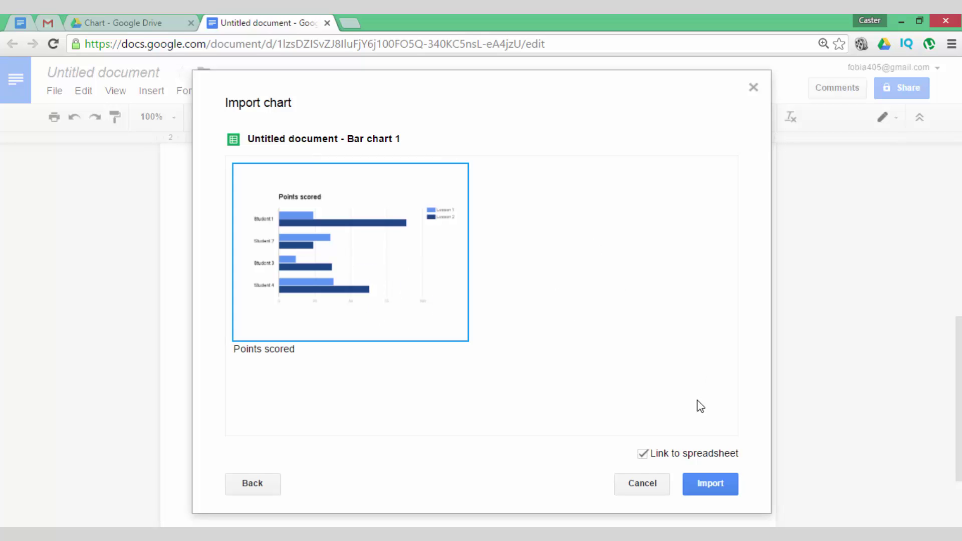
# Import the linked Points scored bar chart (Student 1–4, Lesson 1 and 2) and select it.
pyautogui.click(707, 483)
pyautogui.scroll(-5, 708, 484)
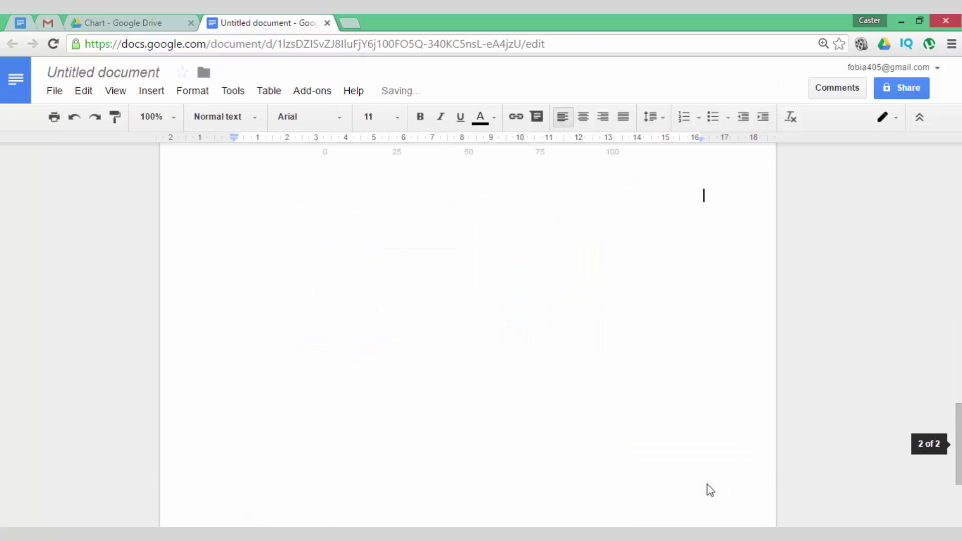
pyautogui.scroll(5, 611, 377)
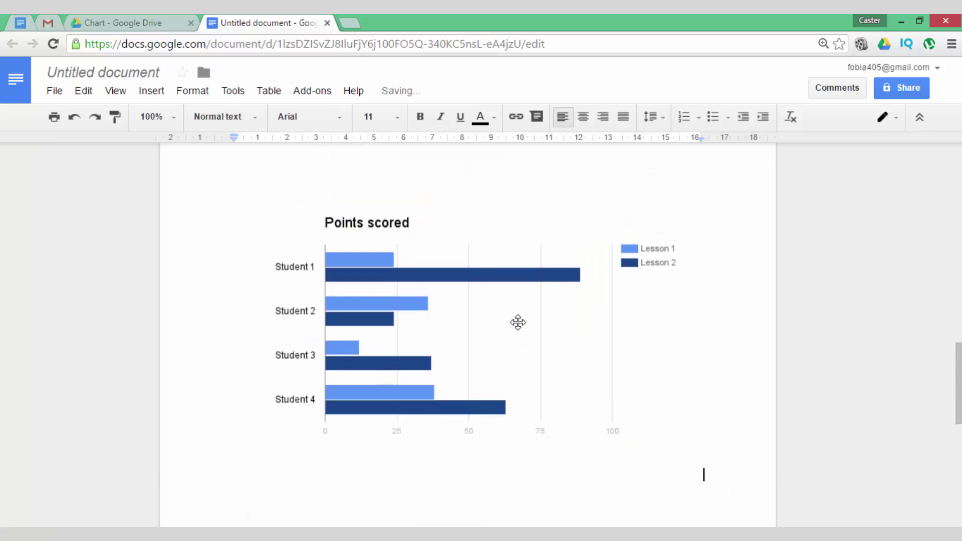
pyautogui.click(473, 328)
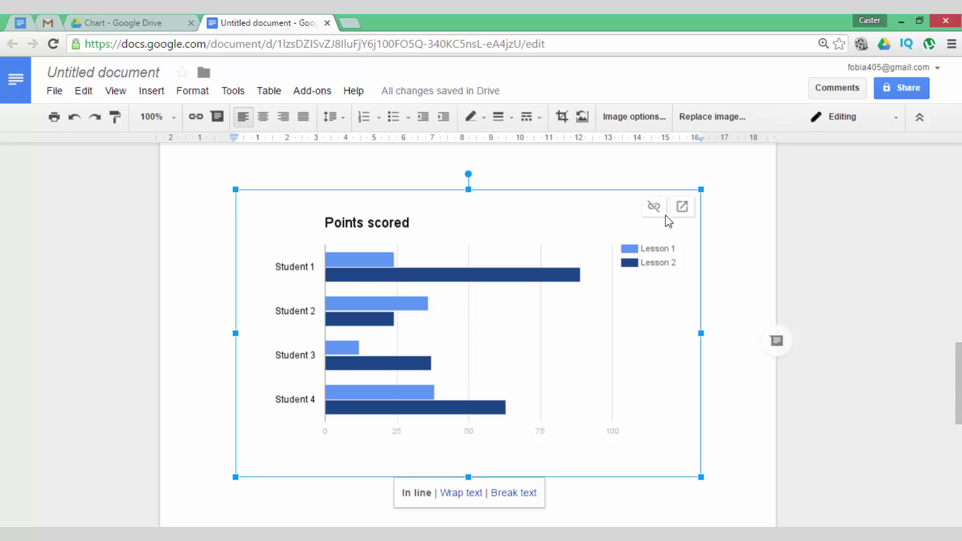